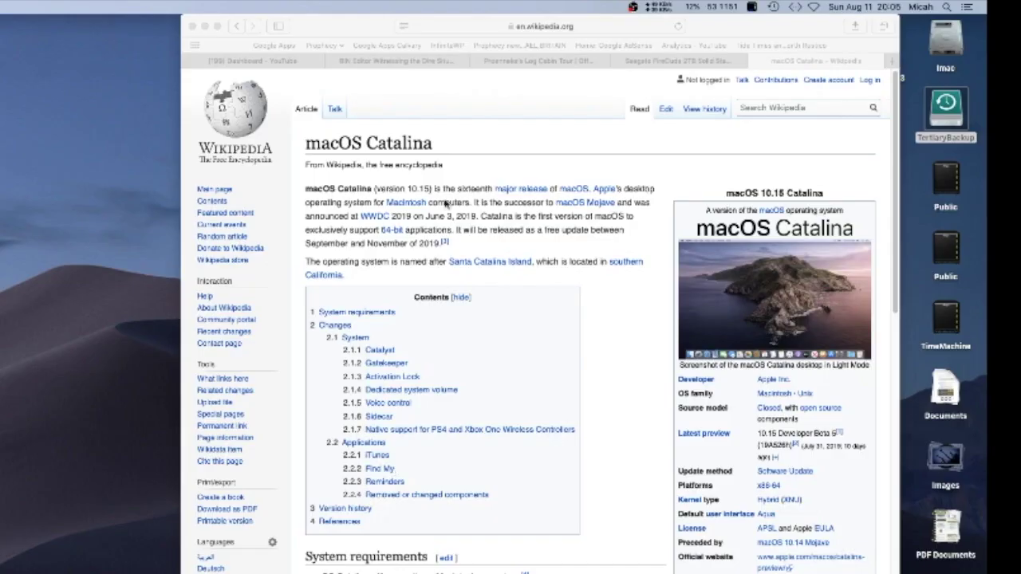
Select the article sentences saying Catalina is the first macOS to support only 64-bit apps
left_click(305, 190)
left_click_drag(305, 188, 473, 249)
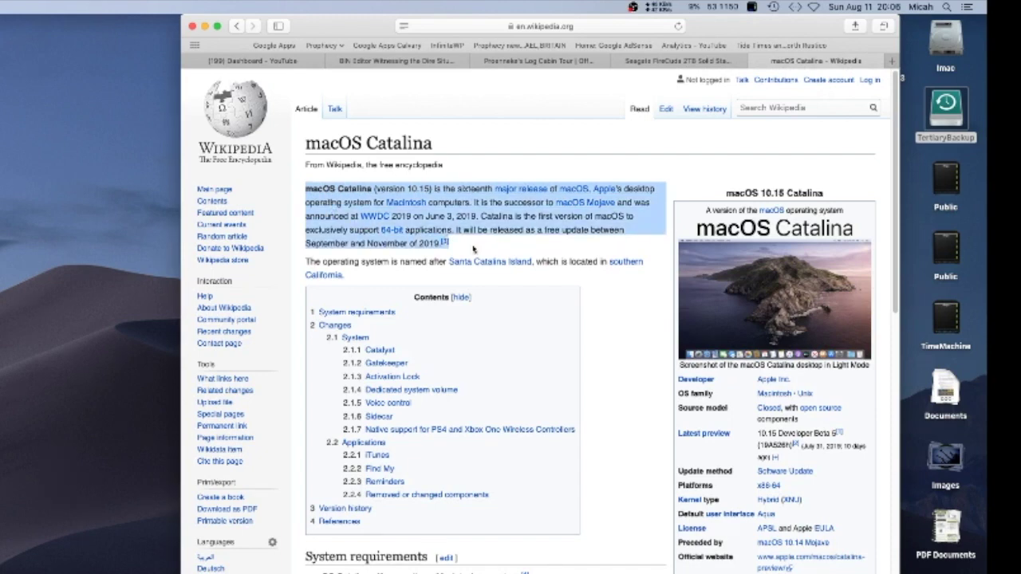
left_click(476, 215)
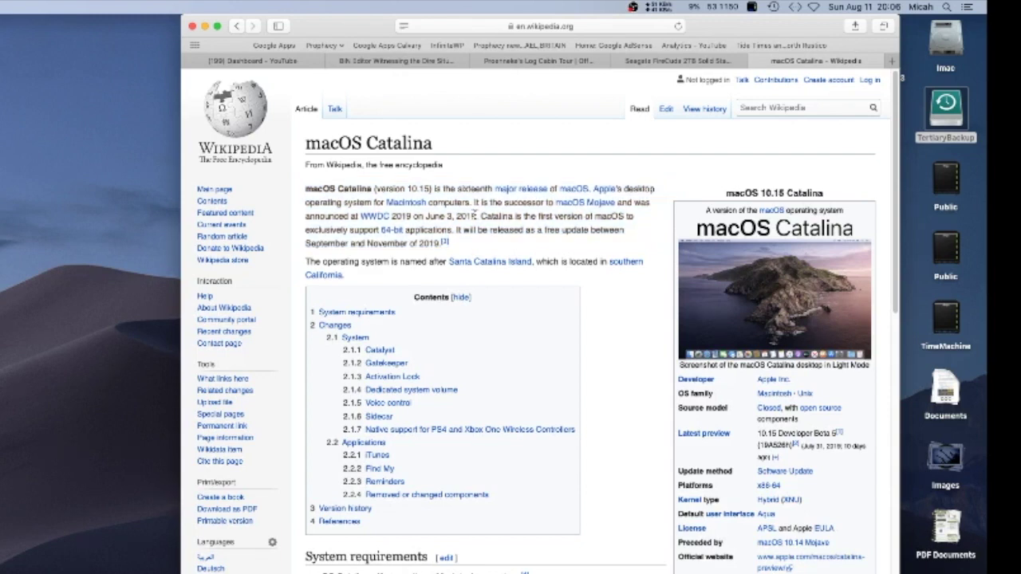
left_click_drag(475, 215, 479, 237)
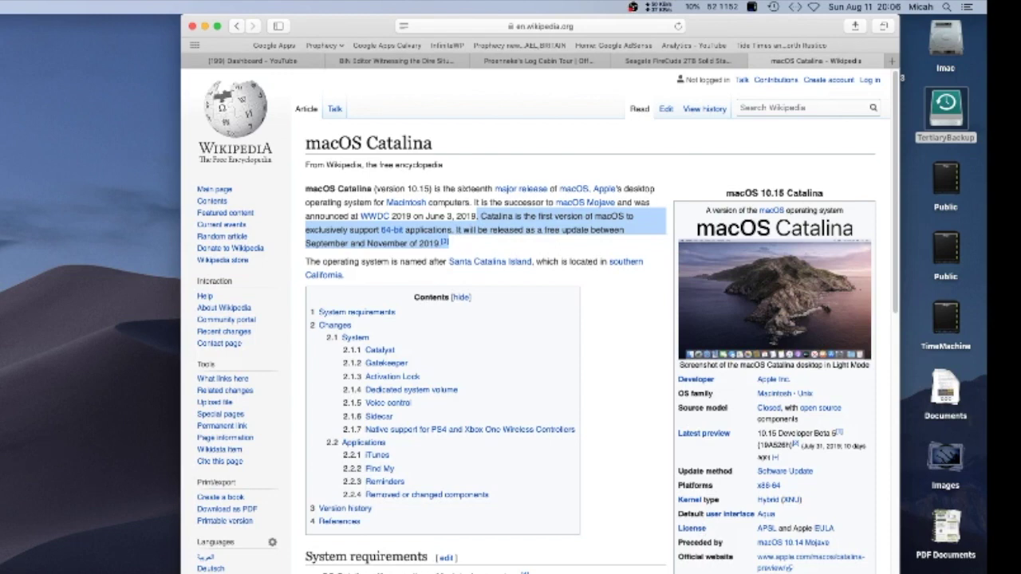
Switch to Transmit and minimise its Untitled window to the Dock
key("super+Tab")
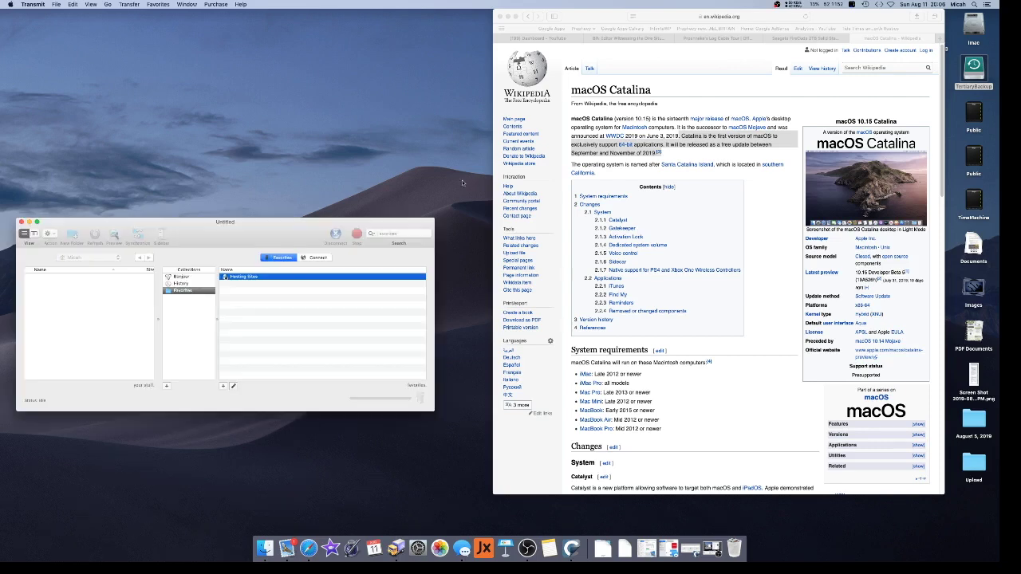
left_click(30, 221)
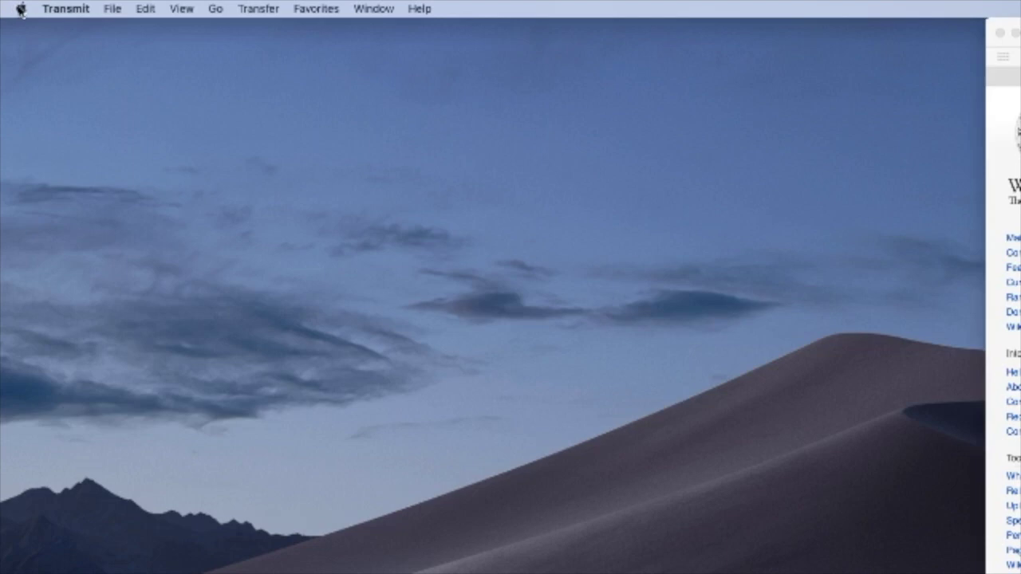
Open About This Mac and launch the System Report showing the iMac's Hardware Overview
left_click(11, 4)
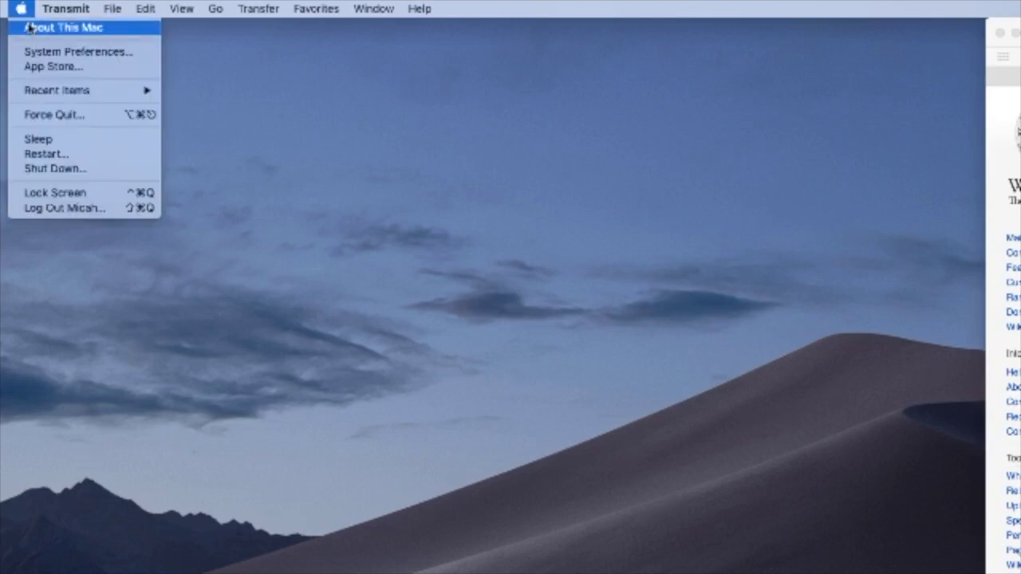
left_click(30, 27)
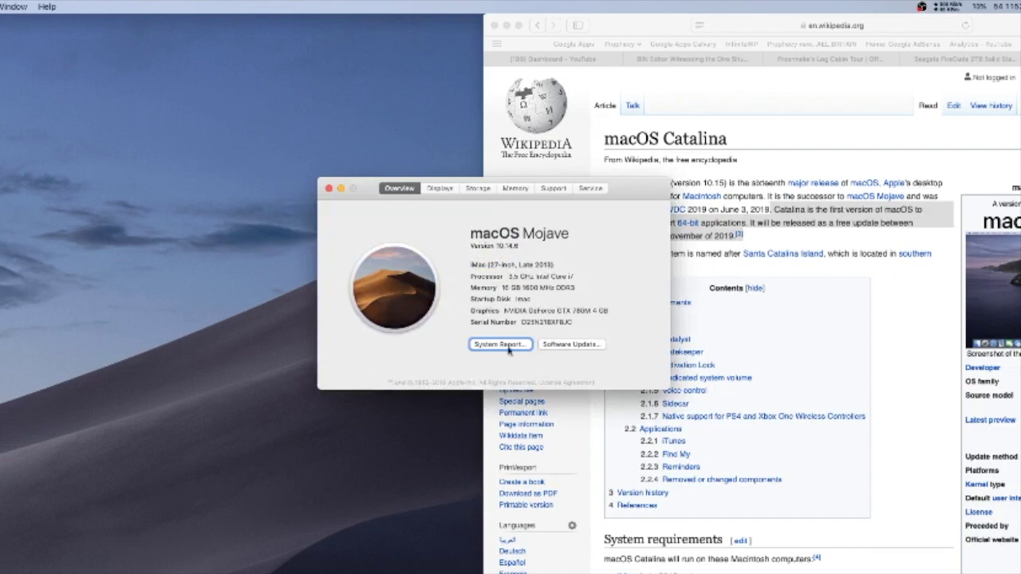
left_click(501, 345)
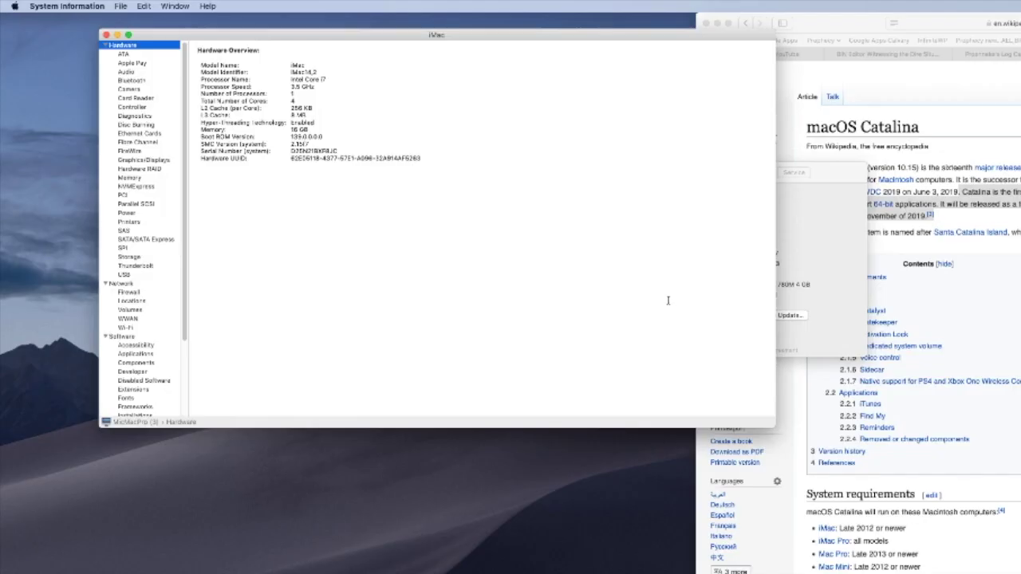
Show Software > Applications, enlarge the table, and sort it by 64-Bit (Intel)
scroll(145, 227, "down", 1)
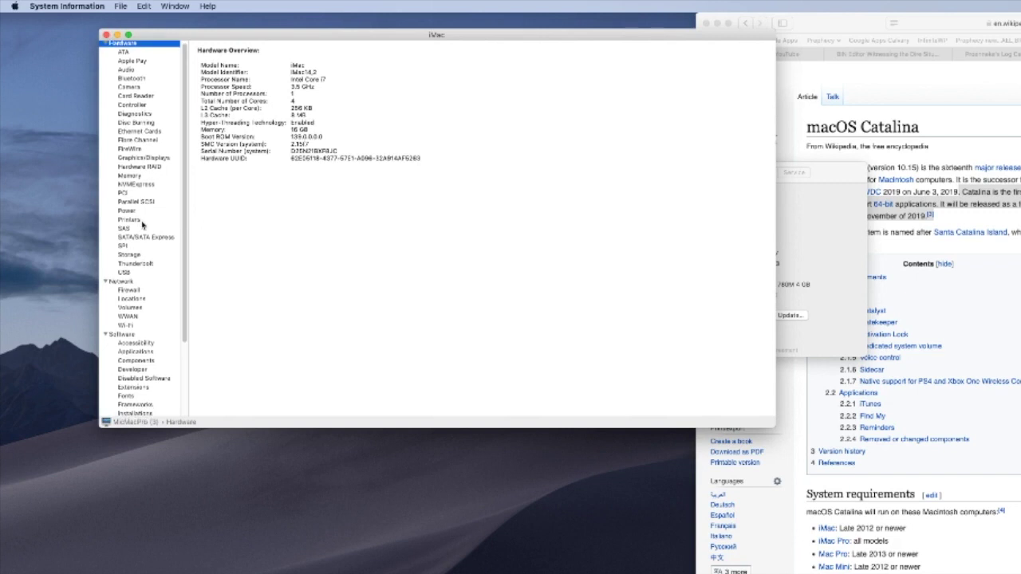
left_click(125, 336)
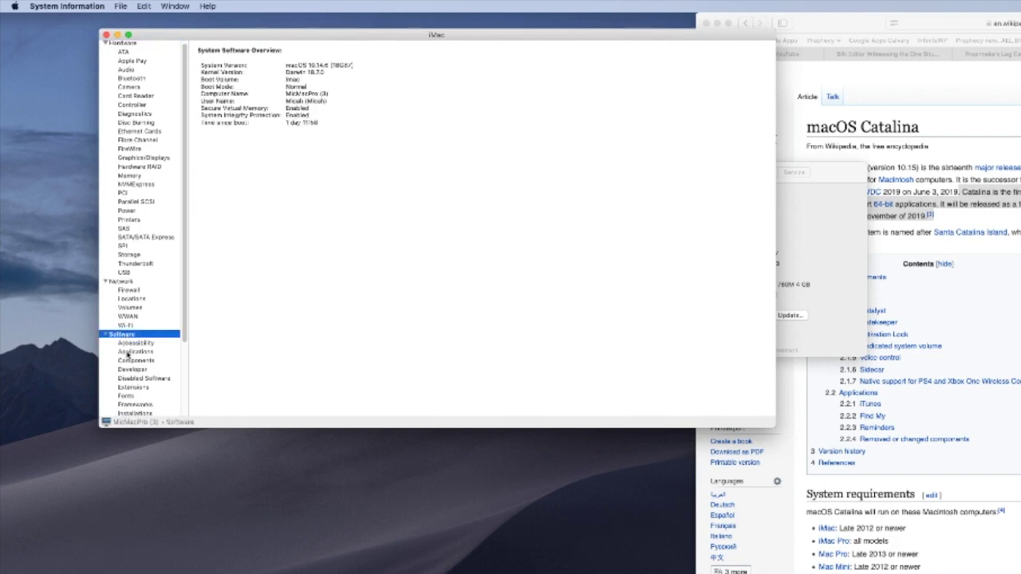
left_click(130, 351)
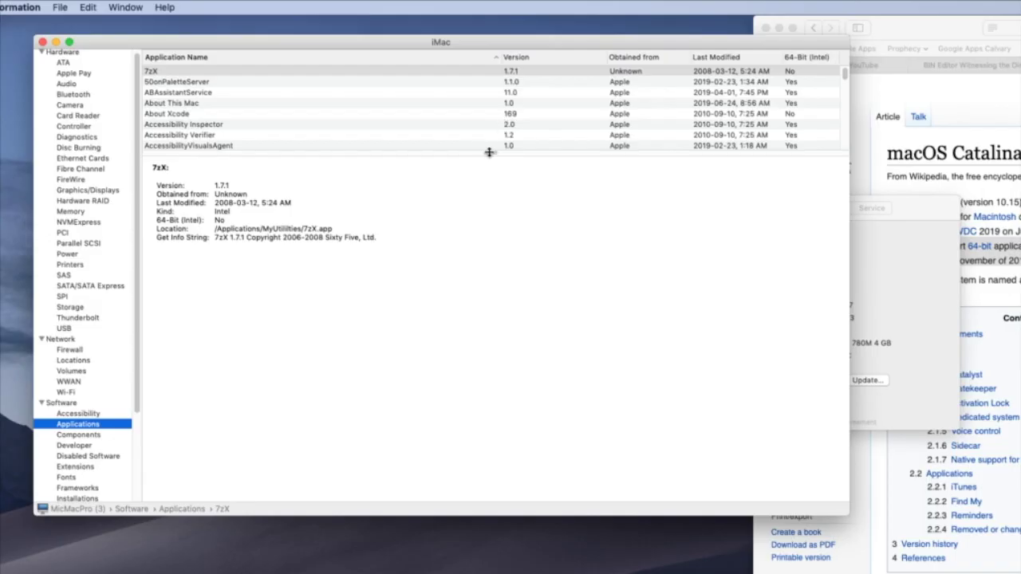
left_click_drag(492, 151, 472, 421)
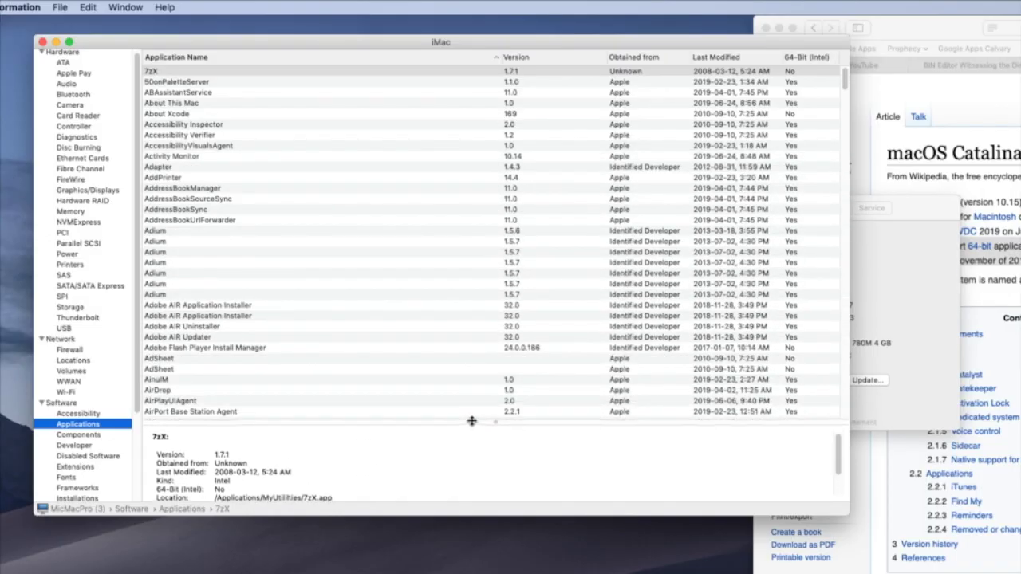
left_click(807, 59)
Reverse the 64-Bit (Intel) sort so 32-bit apps come first, and view 7zX's details
left_click(808, 59)
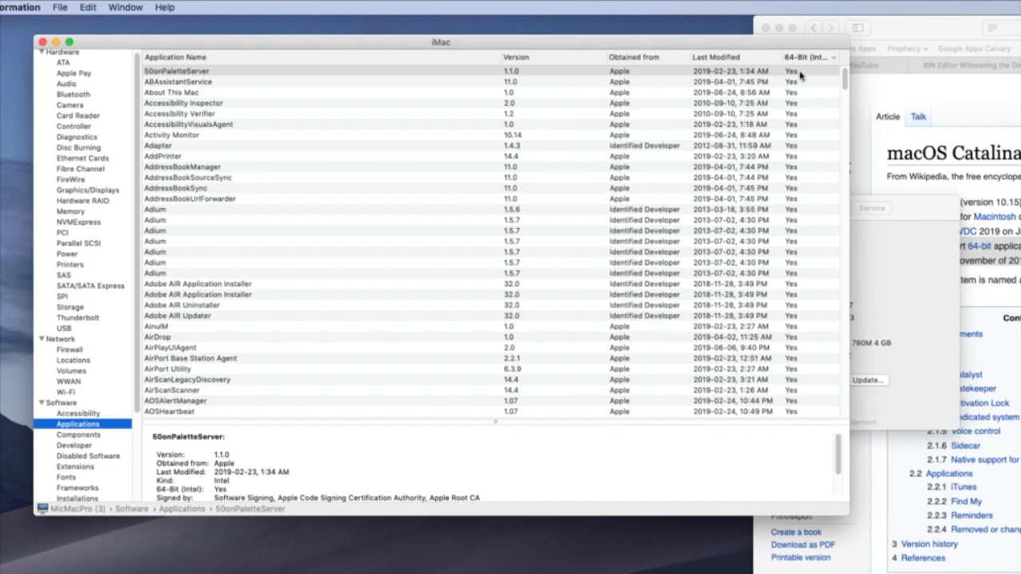
left_click(805, 59)
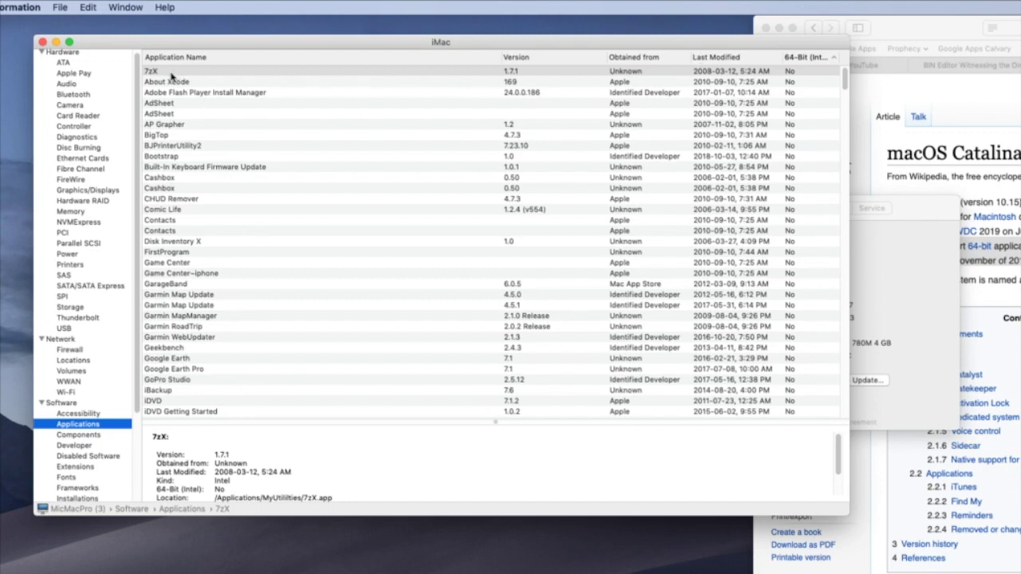
left_click(170, 74)
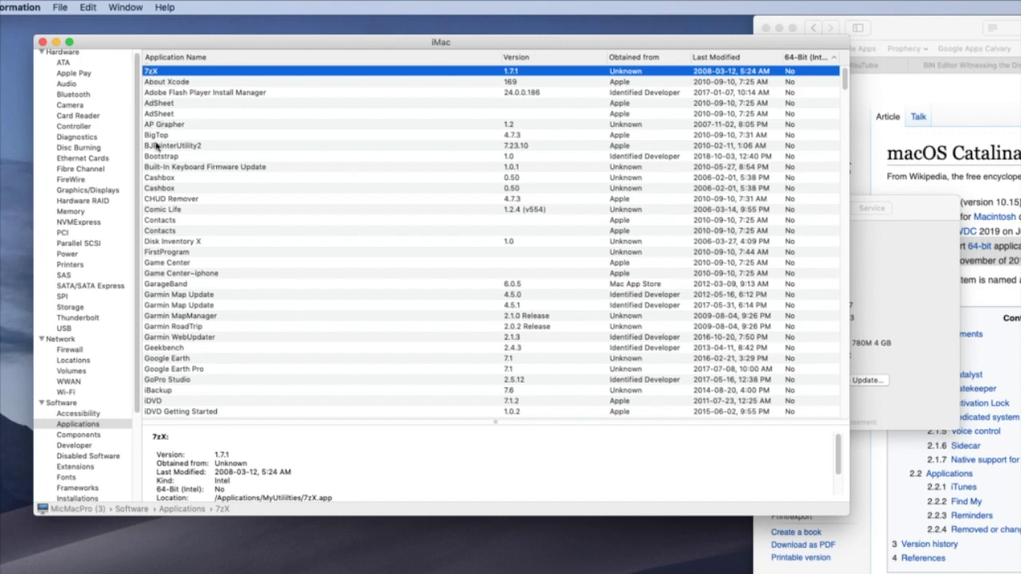
View Disk Inventory X's details, then scroll further down the 32-bit list
left_click(159, 241)
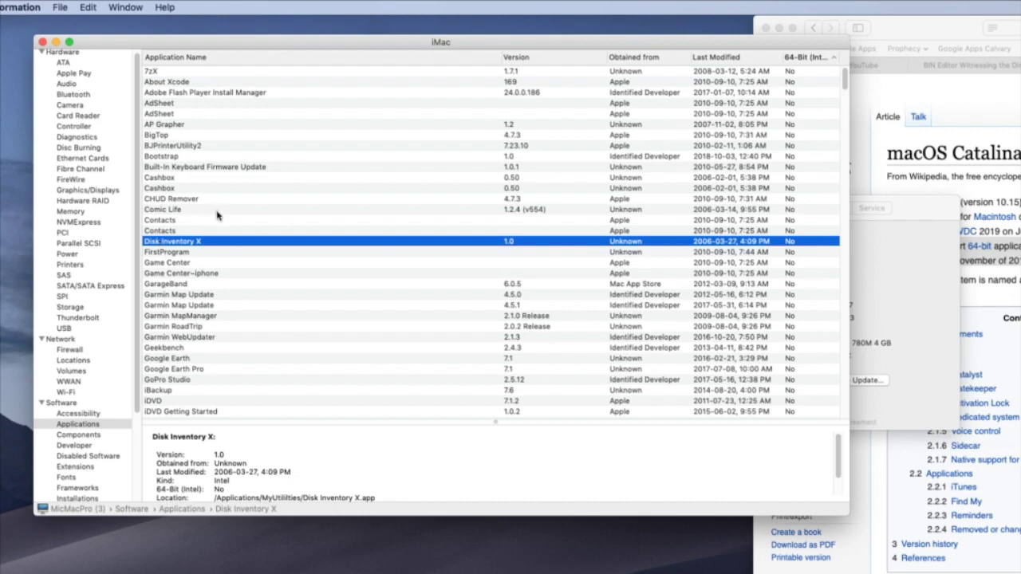
scroll(223, 235, "down", 1)
scroll(223, 234, "down", 8)
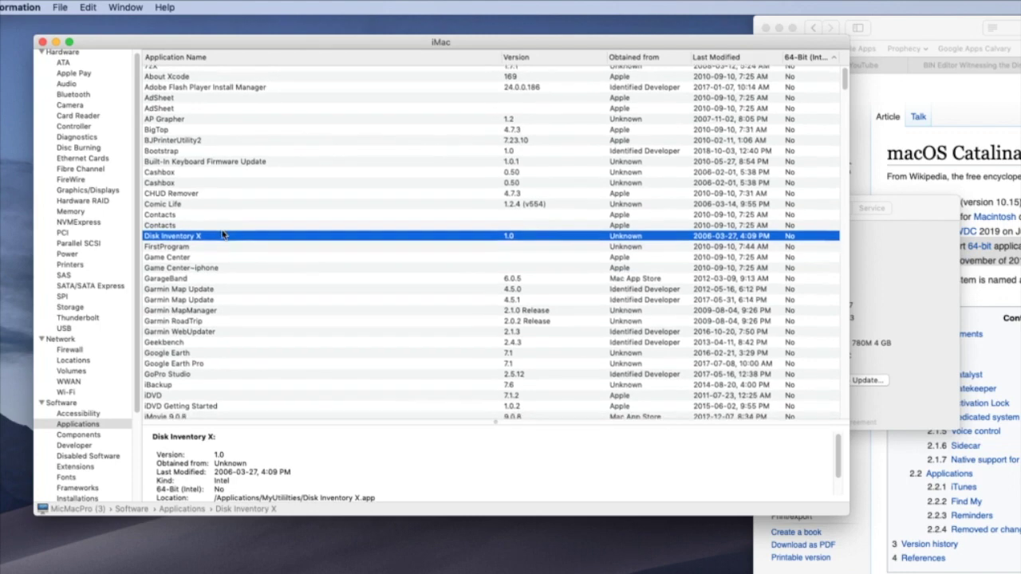
View the details of iDVD, the older Keynote, and OpenOffice.org
left_click(152, 201)
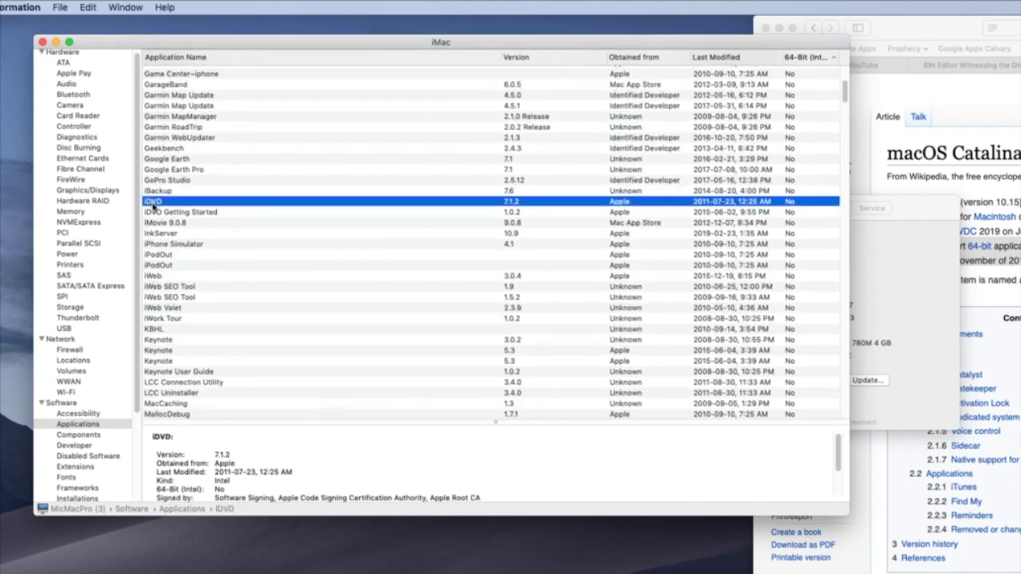
scroll(177, 268, "down", 1)
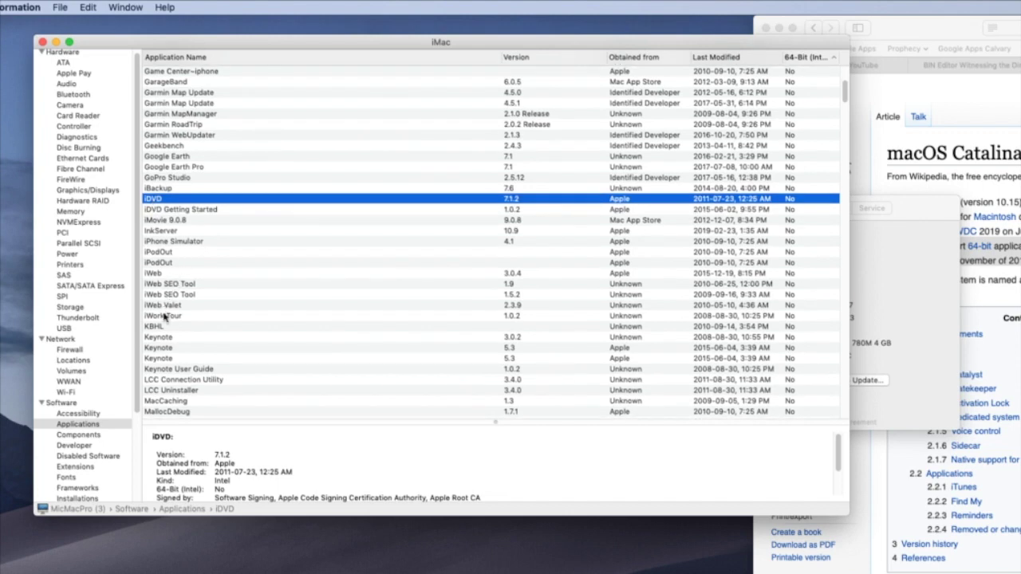
left_click(164, 338)
scroll(162, 341, "down", 6)
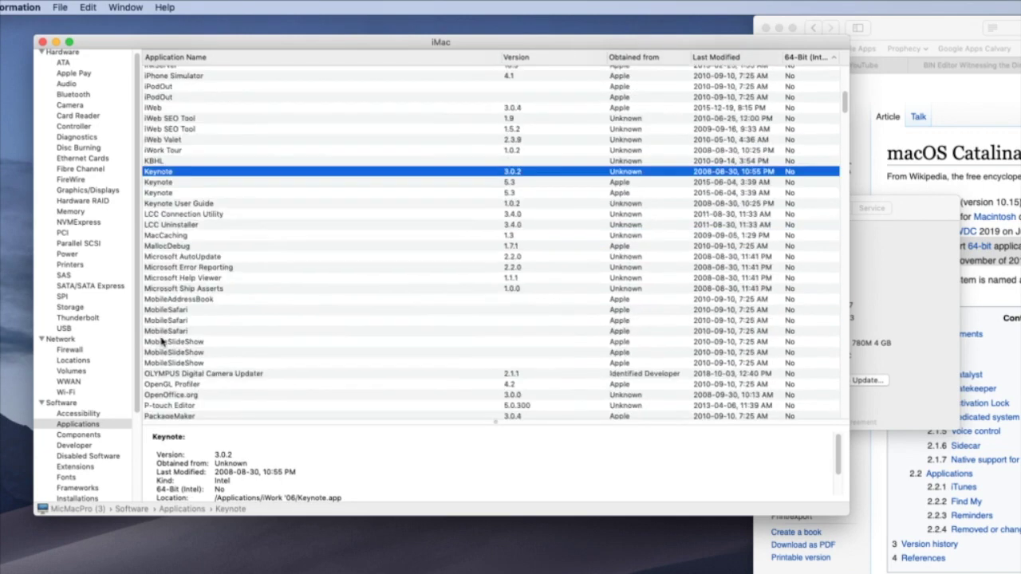
scroll(167, 311, "down", 5)
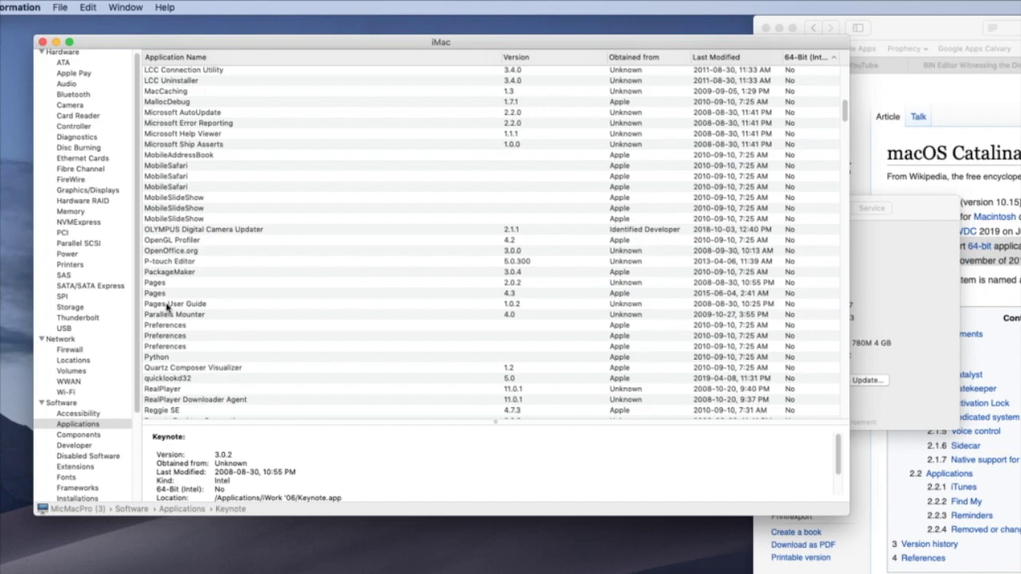
left_click(160, 251)
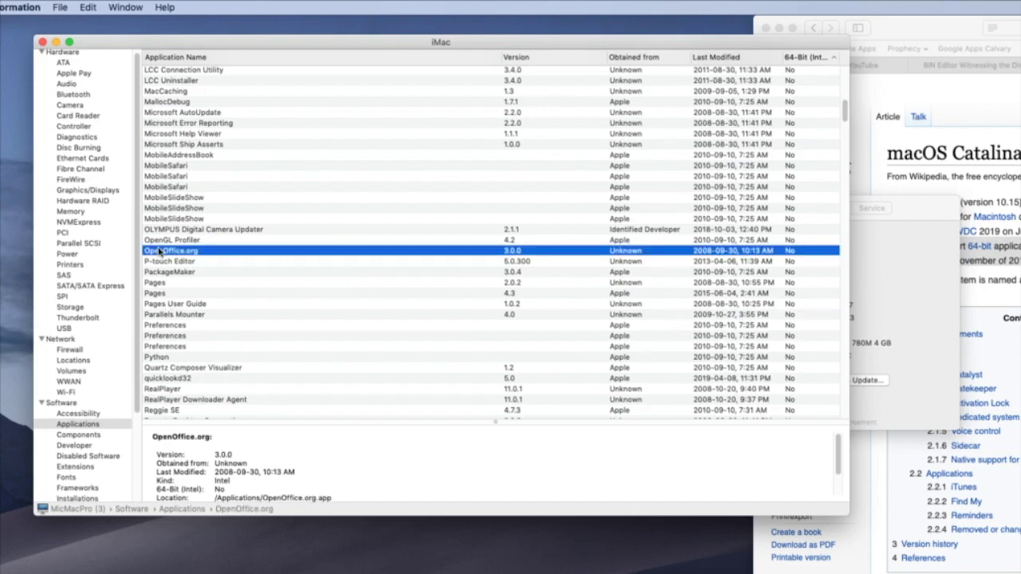
Scroll on to view the details of TextWrangler and Transmit
scroll(168, 262, "down", 4)
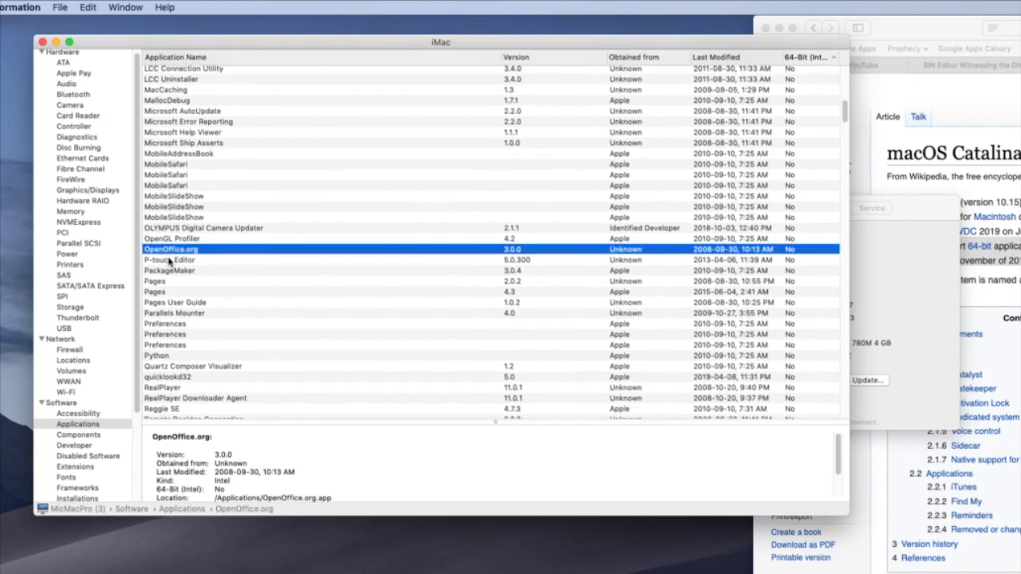
scroll(169, 261, "down", 2)
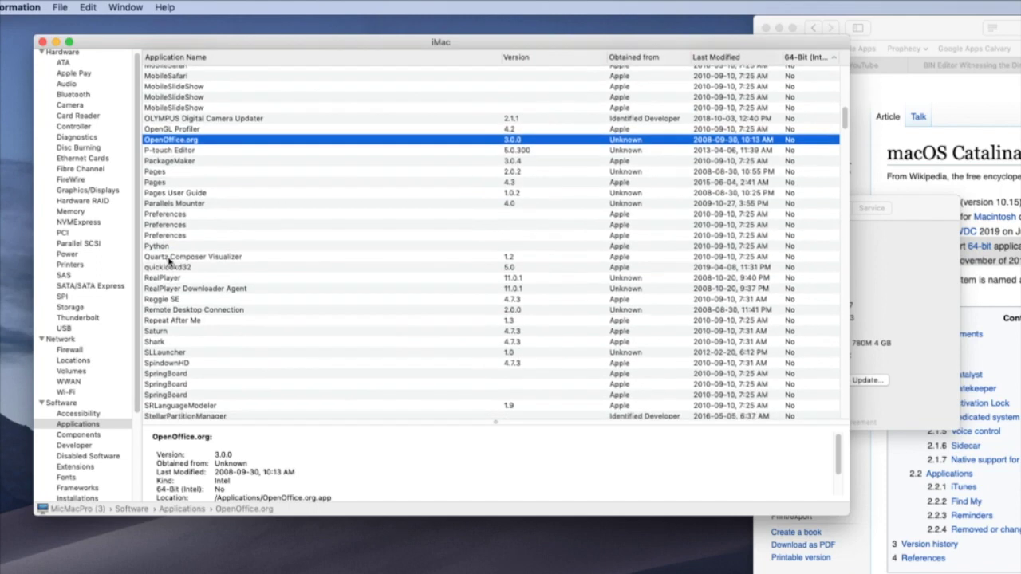
scroll(168, 261, "down", 3)
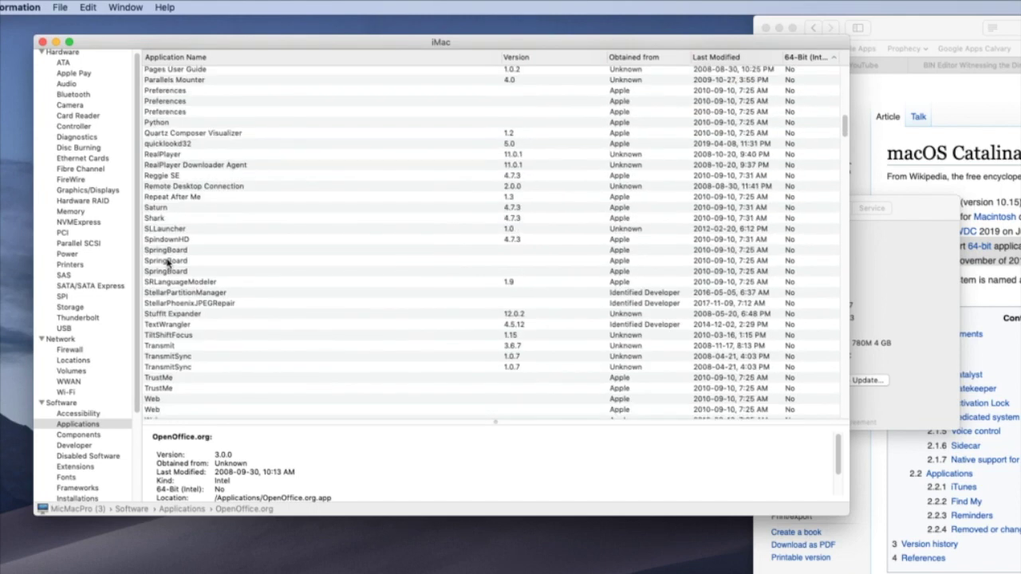
left_click(172, 326)
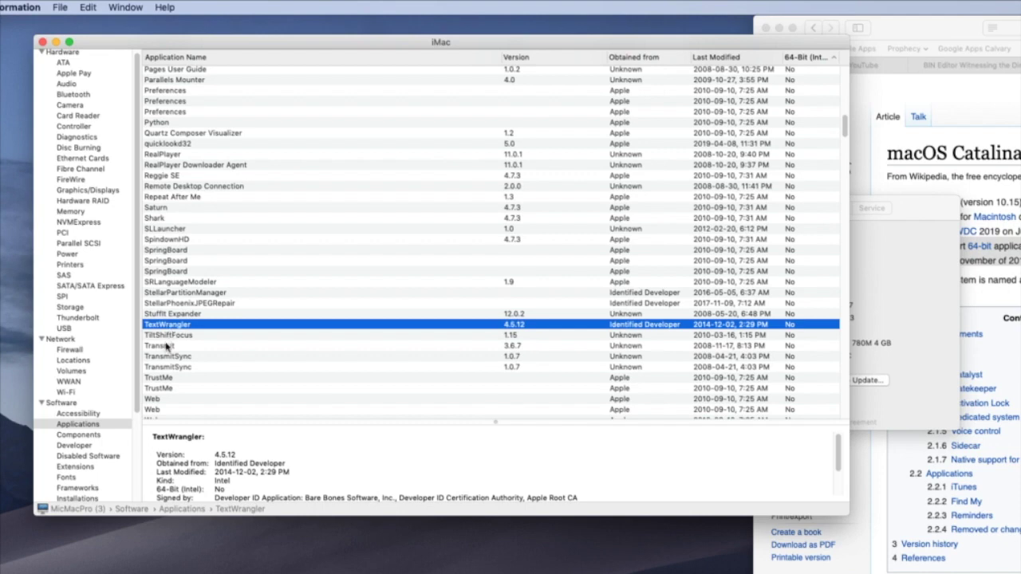
left_click(167, 346)
scroll(169, 346, "down", 6)
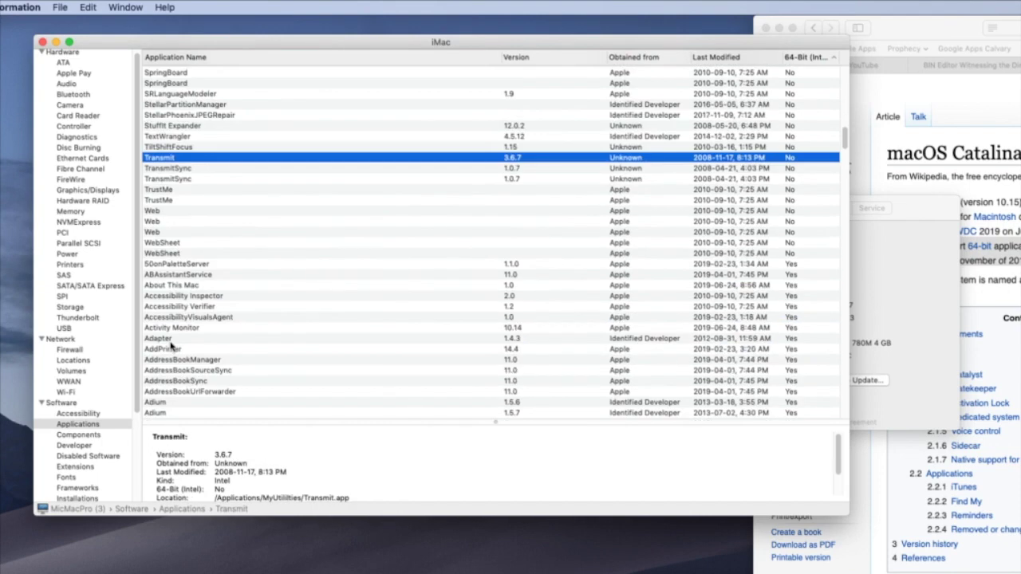
View WebSheet, ABAssistantService, and Accessibility Inspector, where the 64-bit Yes entries begin
left_click(166, 243)
left_click(169, 274)
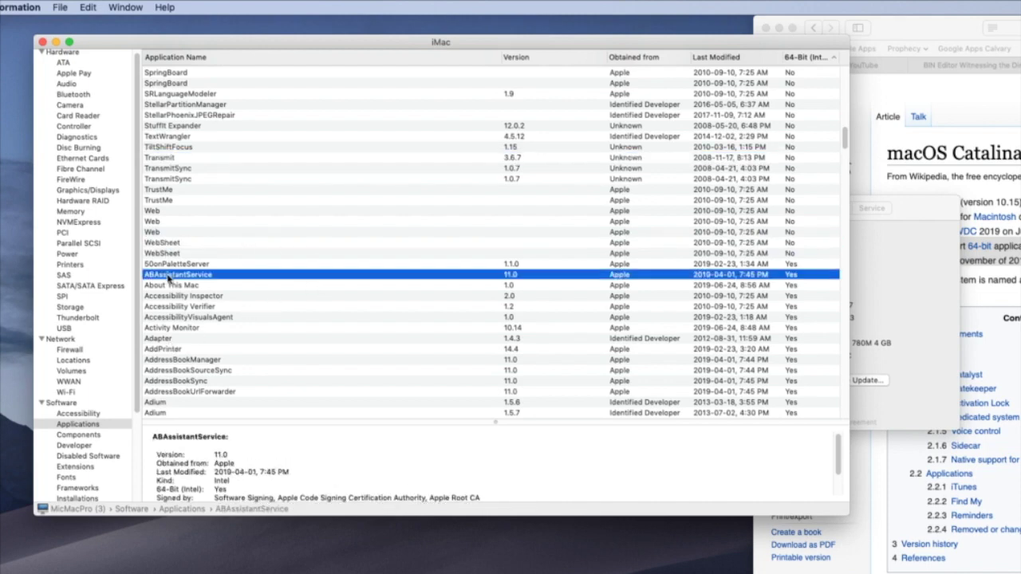
left_click(174, 297)
scroll(172, 289, "up", 5)
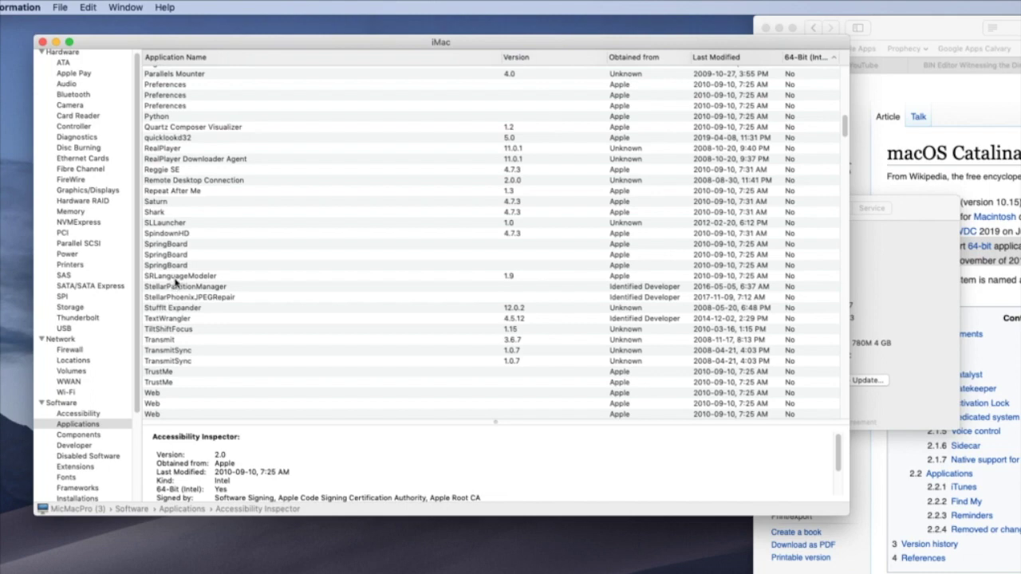
Scroll back to the top and select Disk Inventory X 1.0, marked 64-Bit (Intel): No
scroll(175, 281, "up", 1)
scroll(175, 281, "up", 10)
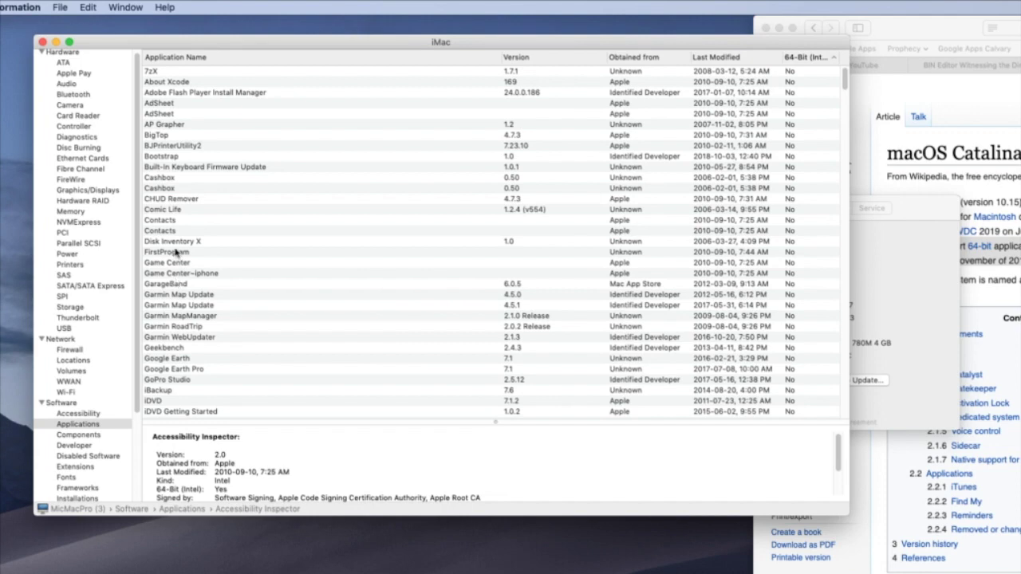
left_click(176, 242)
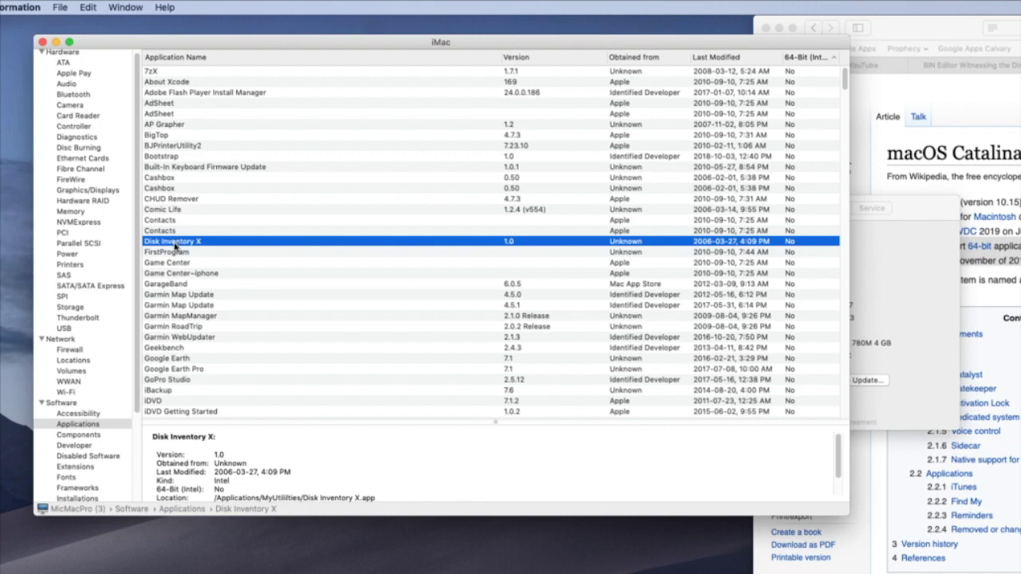